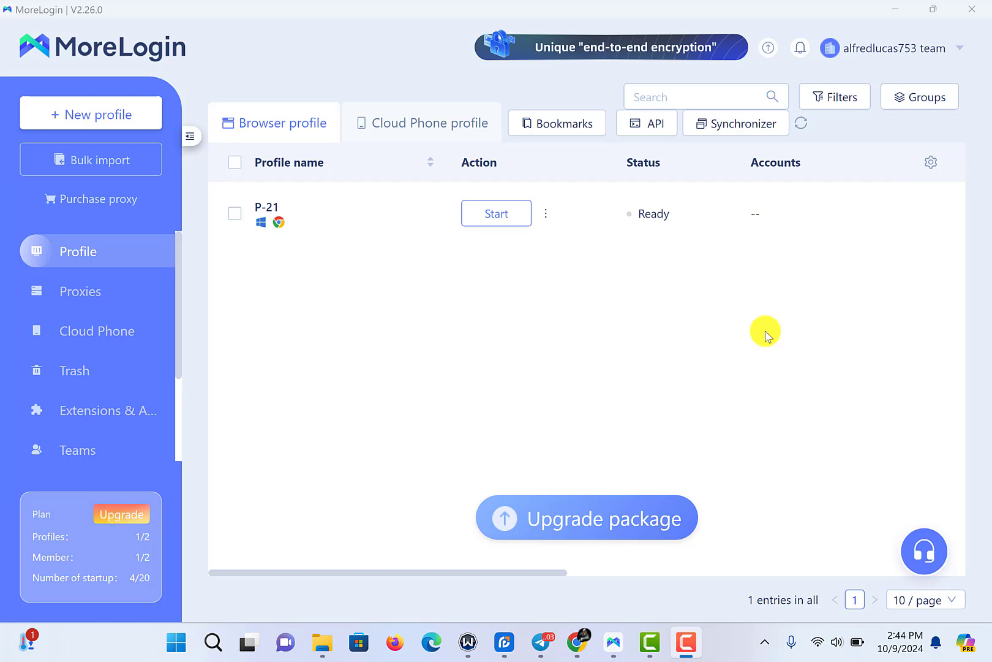
In IPRoyal's Static Residential Proxies list, show the options for the first confirmed United States order.
left_click(585, 645)
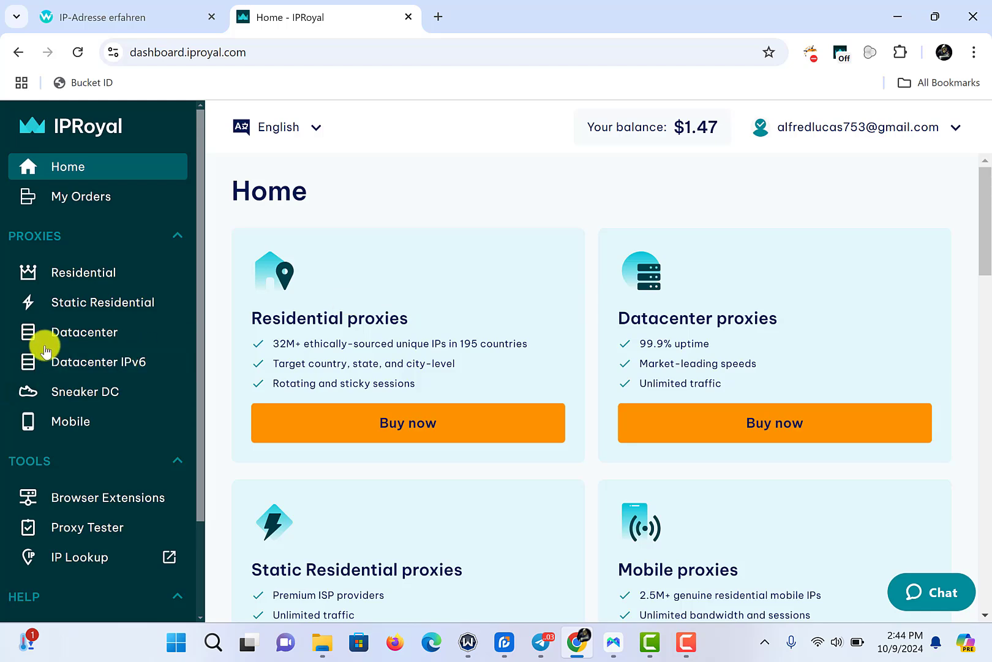
left_click(105, 305)
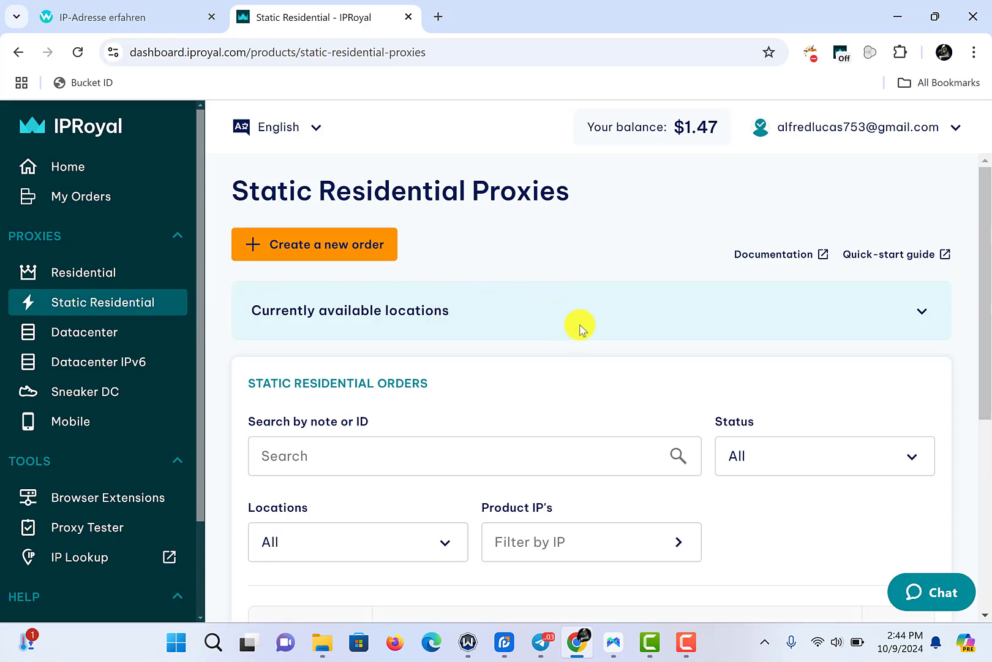
scroll(569, 330, "down", 5)
scroll(581, 334, "down", 1)
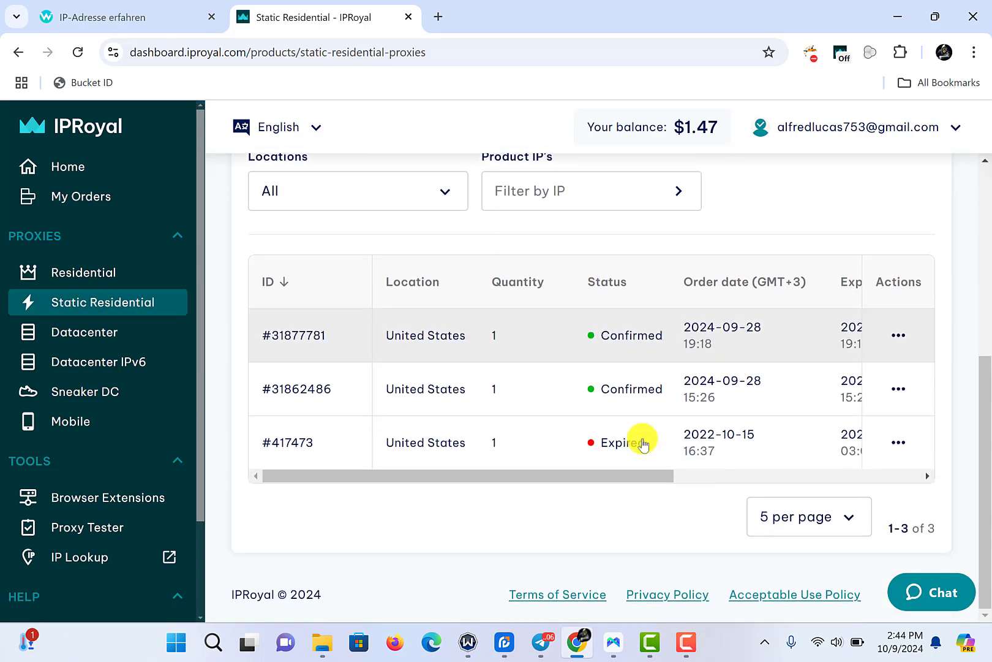
left_click_drag(608, 475, 939, 477)
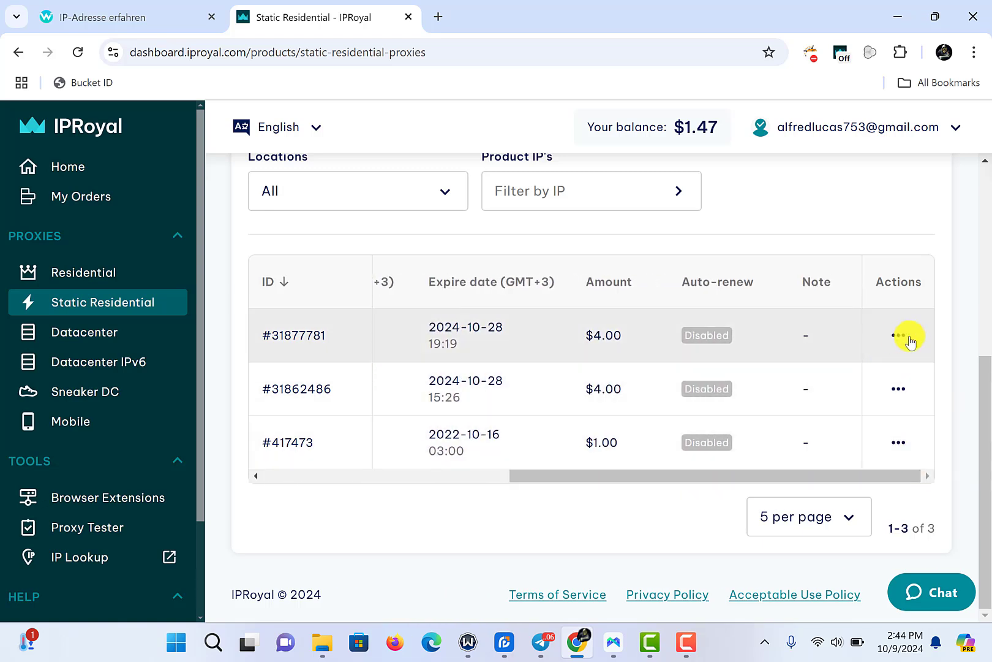
left_click_drag(618, 477, 721, 469)
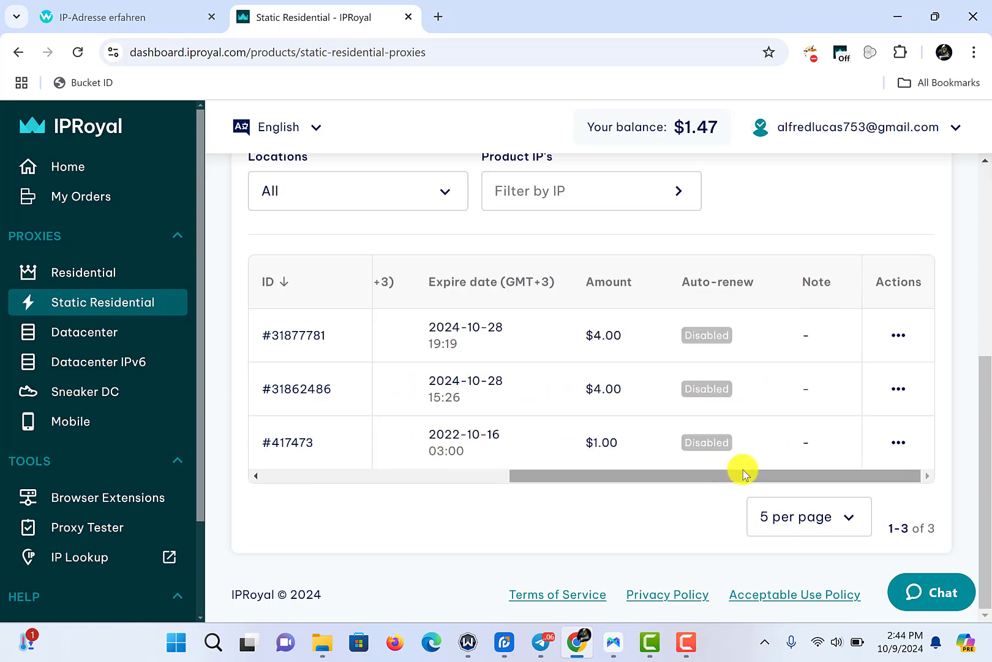
left_click(899, 336)
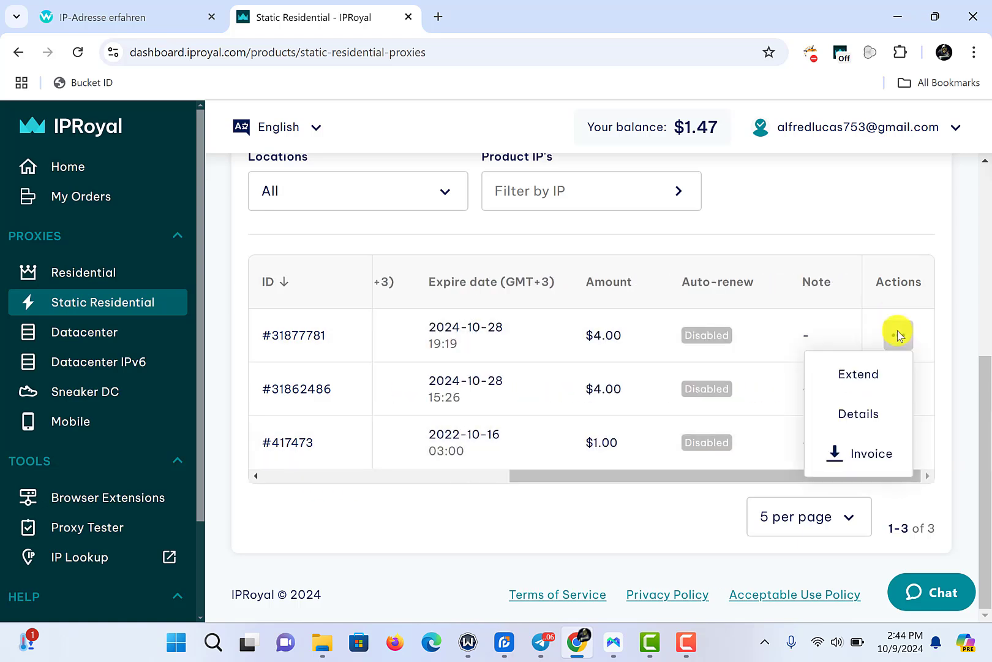
Copy the order's SOCKS5 proxy line (port 12324, HOST:PORT:USER:PASS) and minimize Chrome to return to MoreLogin.
left_click(880, 416)
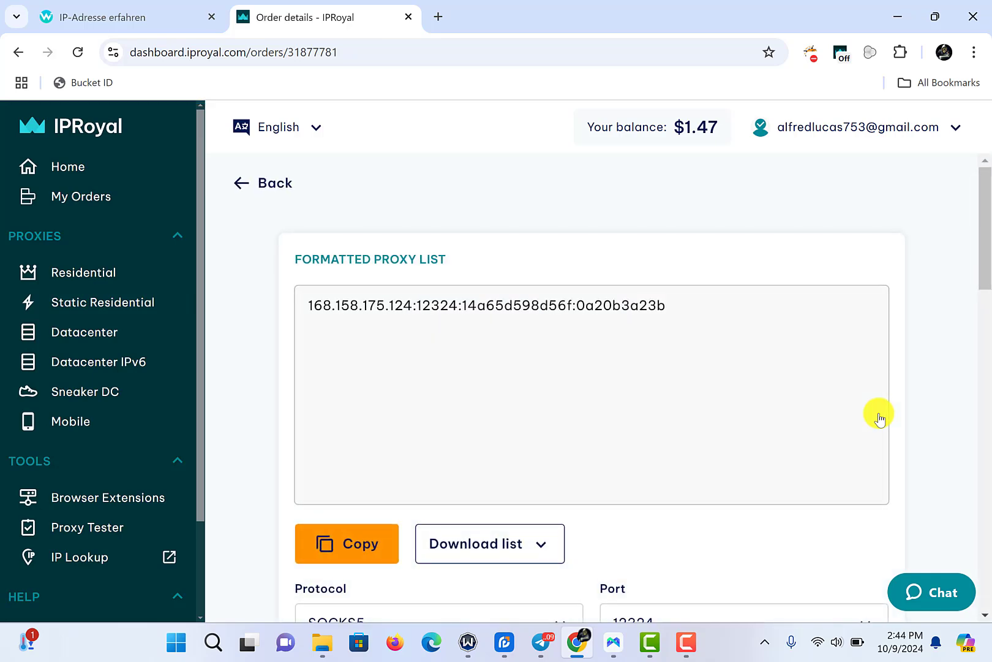
scroll(384, 392, "down", 1)
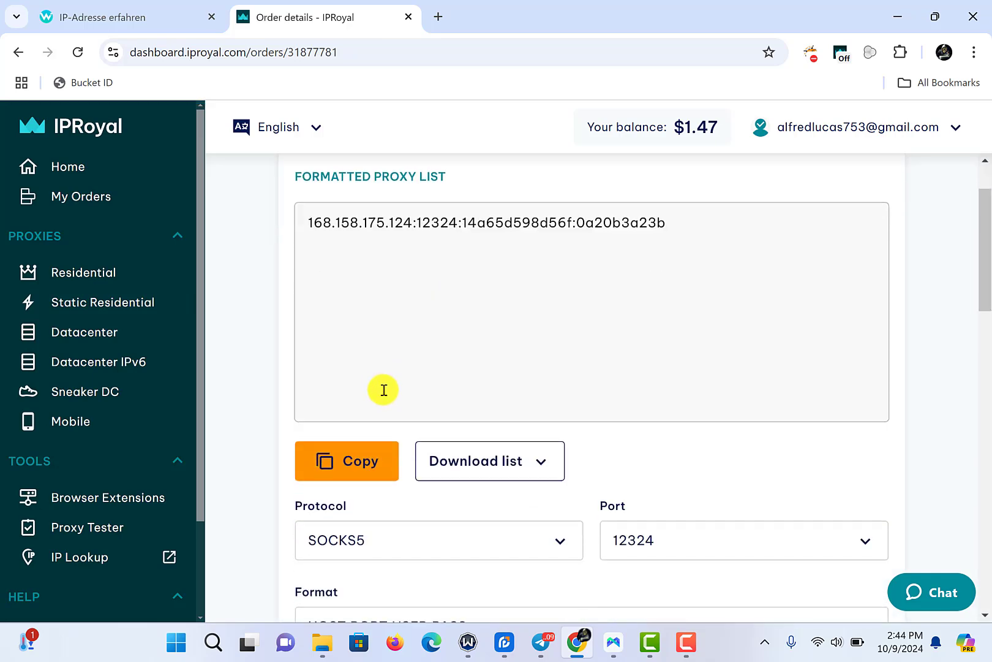
left_click(358, 463)
scroll(392, 343, "down", 2)
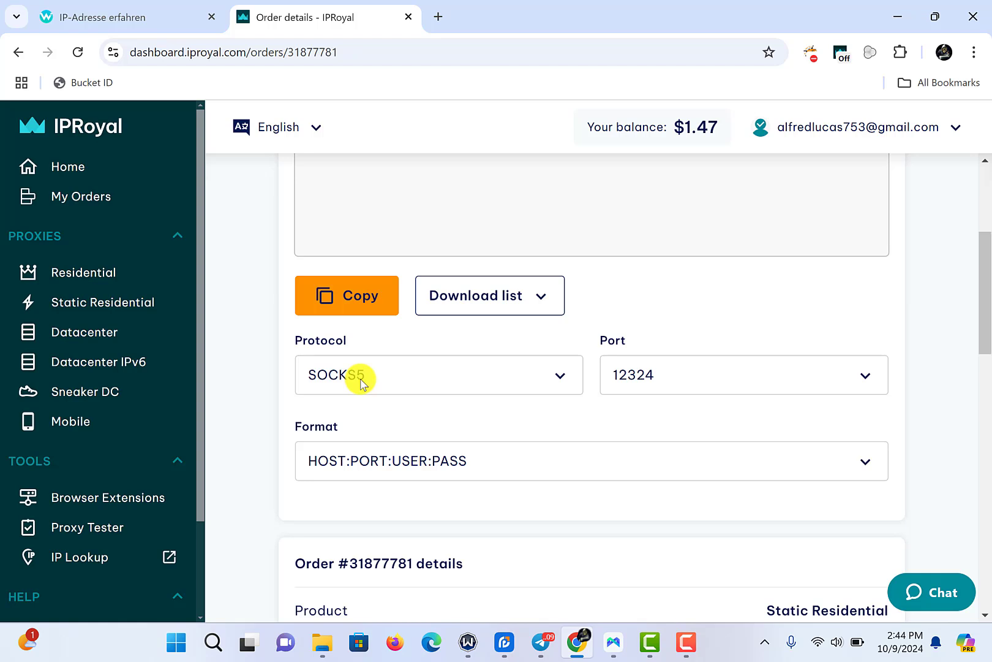
scroll(489, 246, "up", 4)
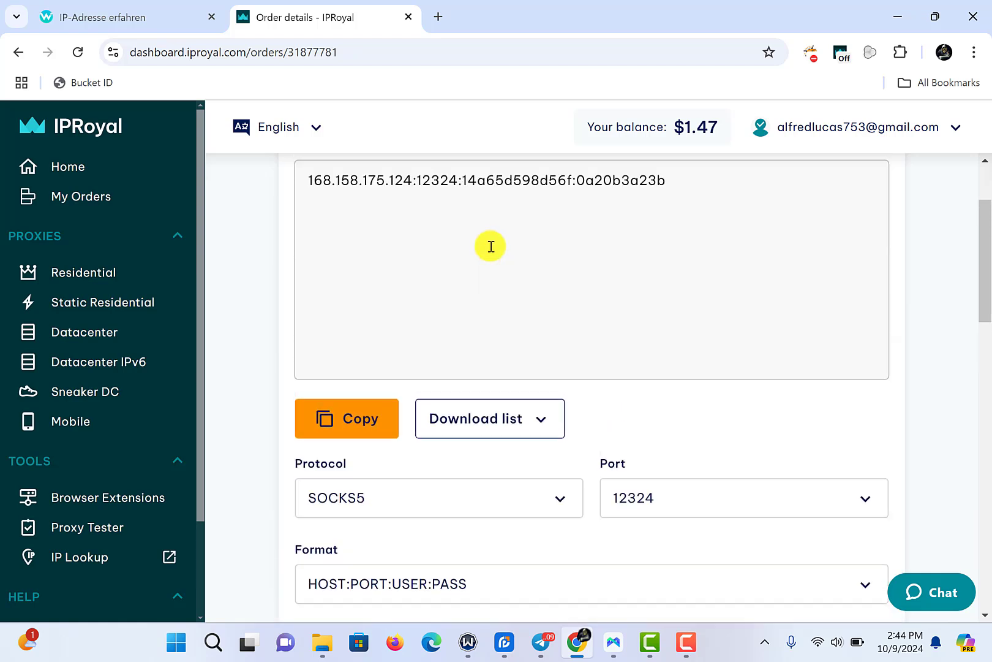
left_click(888, 18)
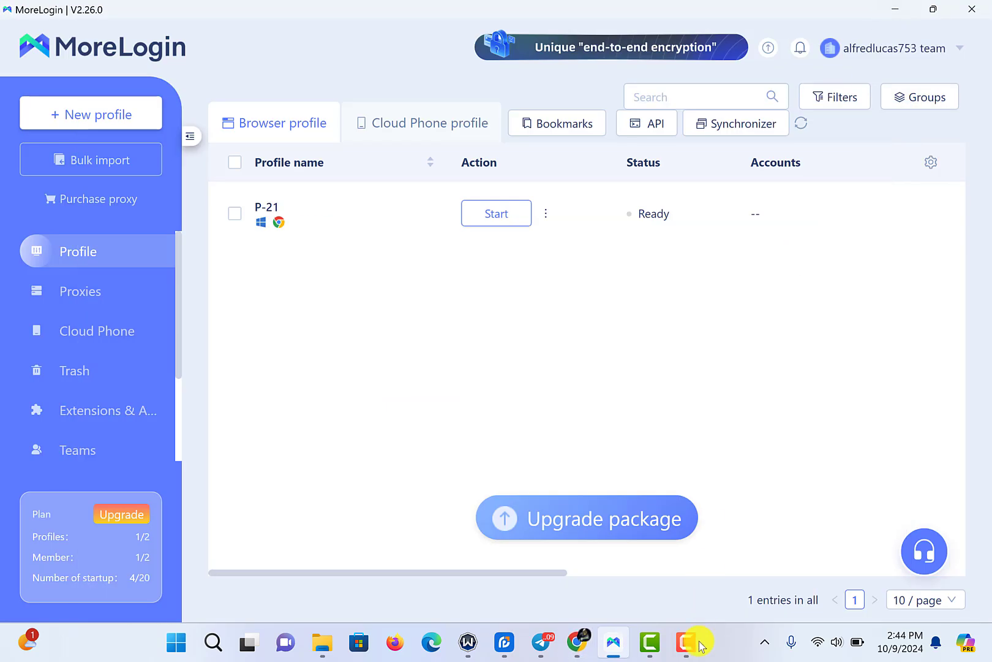
Restore the MoreLogin window and start a new browser profile.
left_click(613, 643)
left_click(613, 643)
left_click(97, 115)
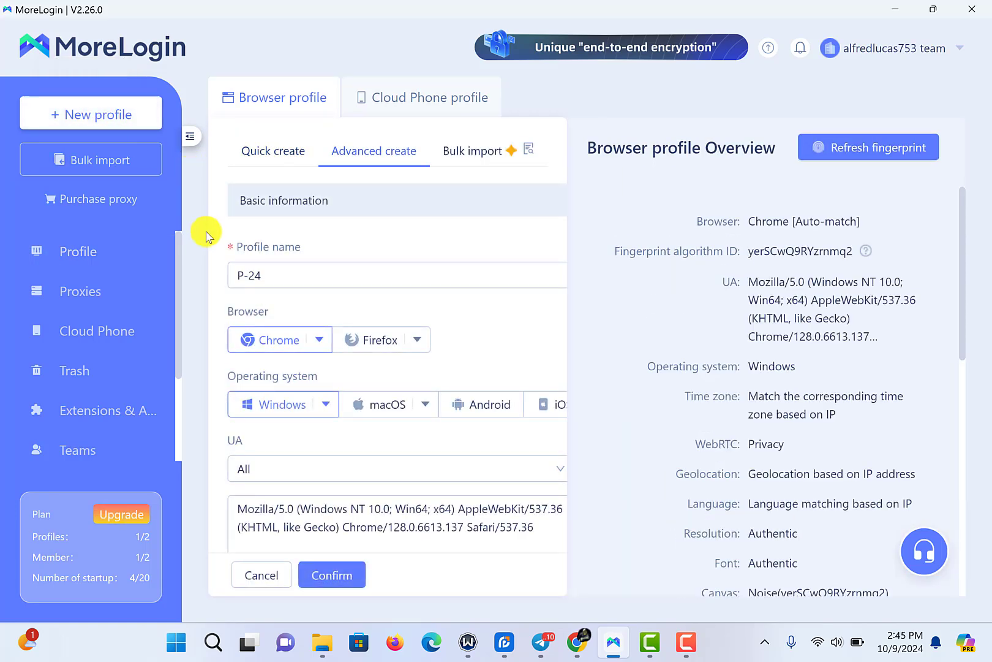
Replace the default profile name with 'United States'.
left_click(272, 274)
key("BackSpace")
key("BackSpace")
key("BackSpace")
key("BackSpace")
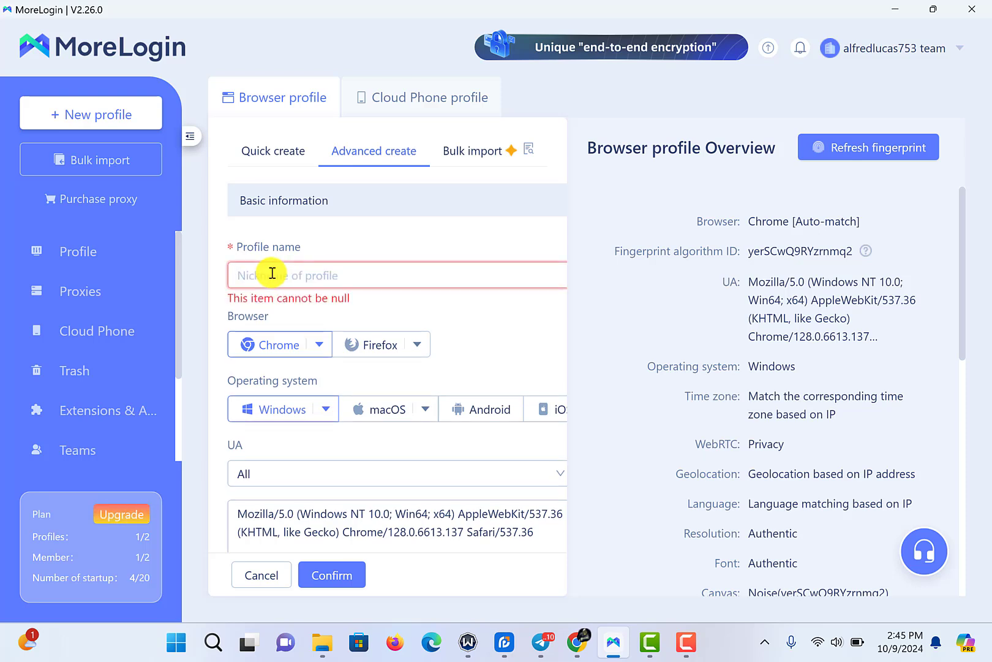
type("Uni")
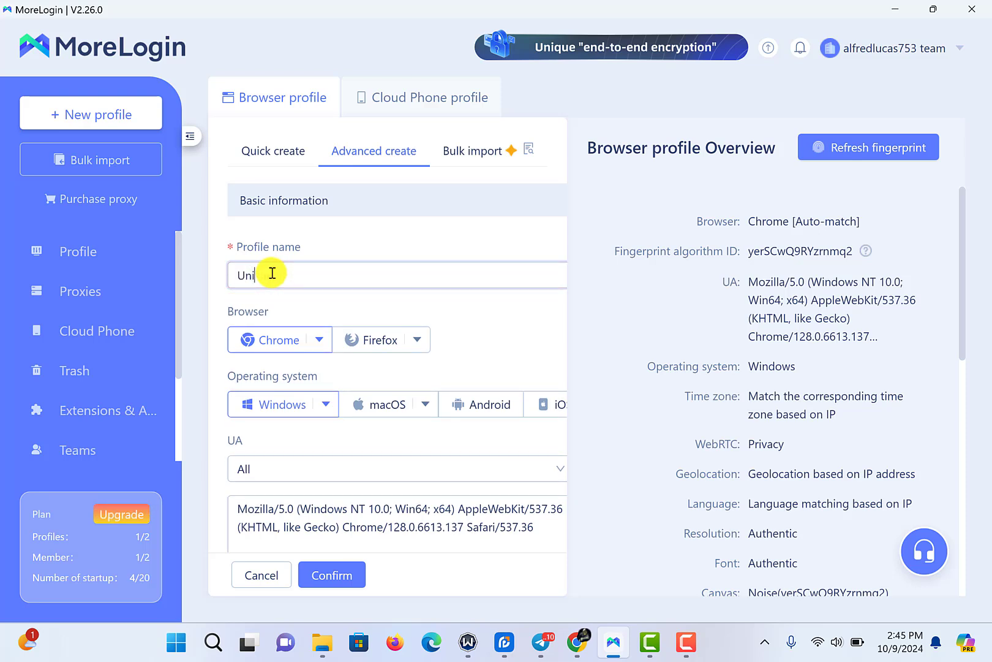
key("BackSpace")
key("BackSpace")
type("ednstates")
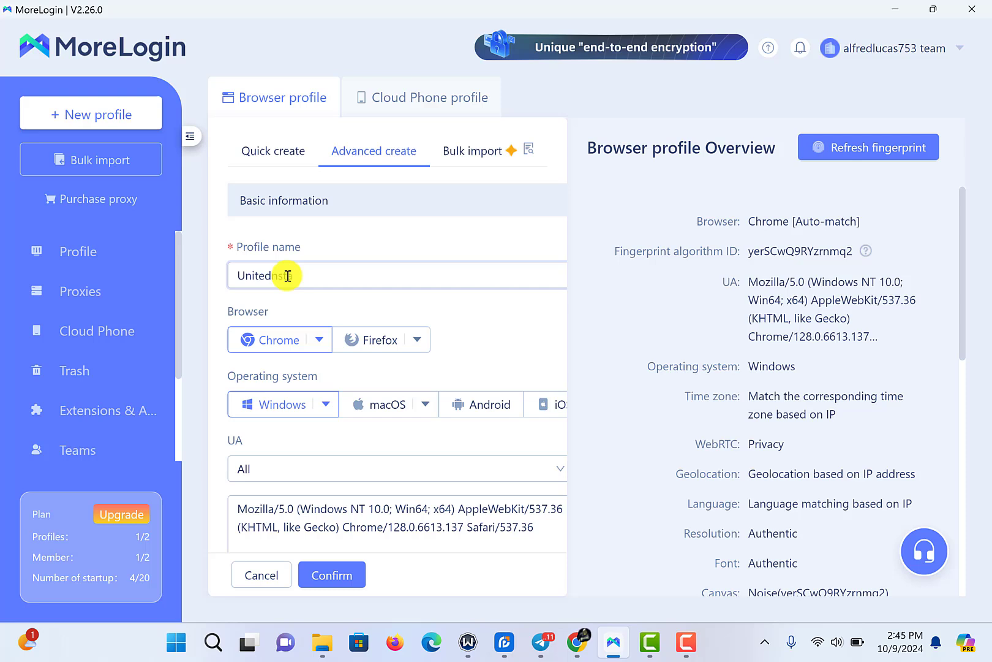
key("BackSpace")
key("BackSpace")
type("States")
Set the profile's proxy type to Socks5 in the Proxies section.
scroll(361, 227, "down", 4)
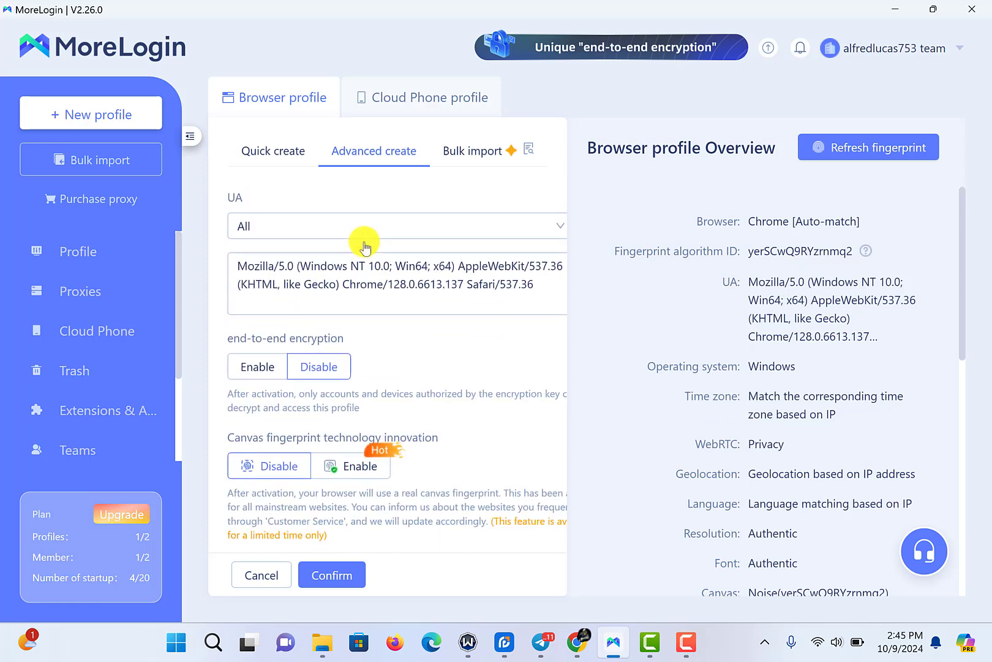
scroll(365, 252, "down", 5)
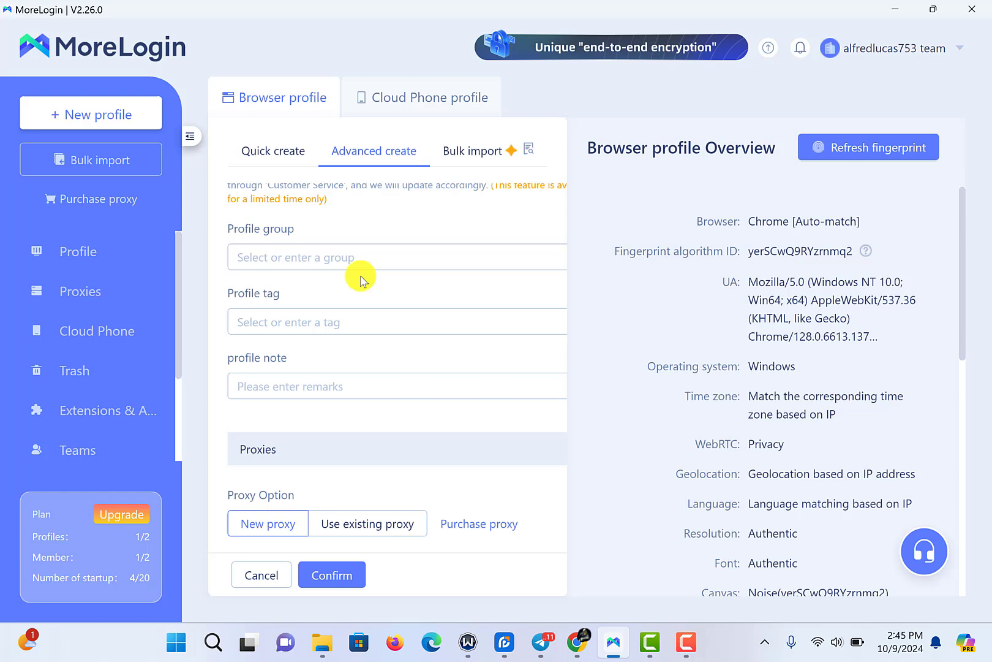
scroll(360, 280, "down", 1)
scroll(361, 280, "down", 2)
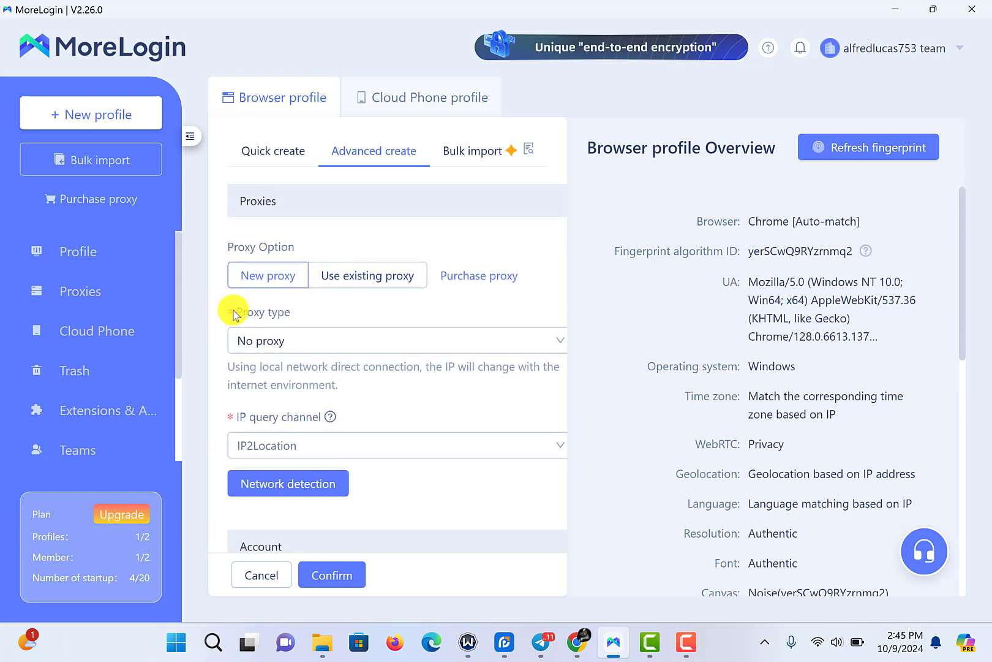
left_click_drag(231, 315, 305, 316)
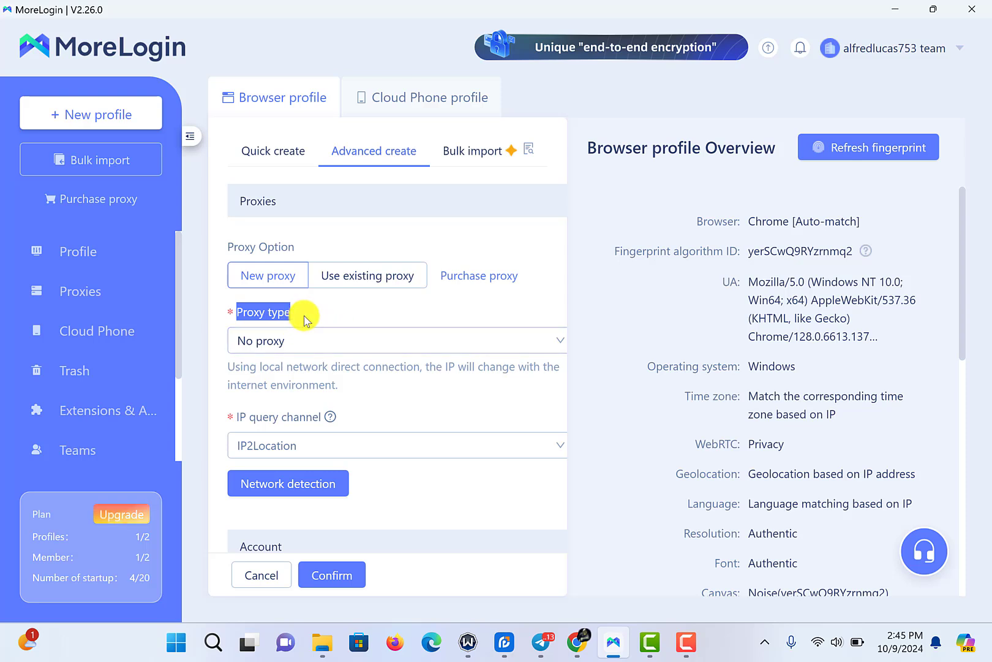
left_click(361, 347)
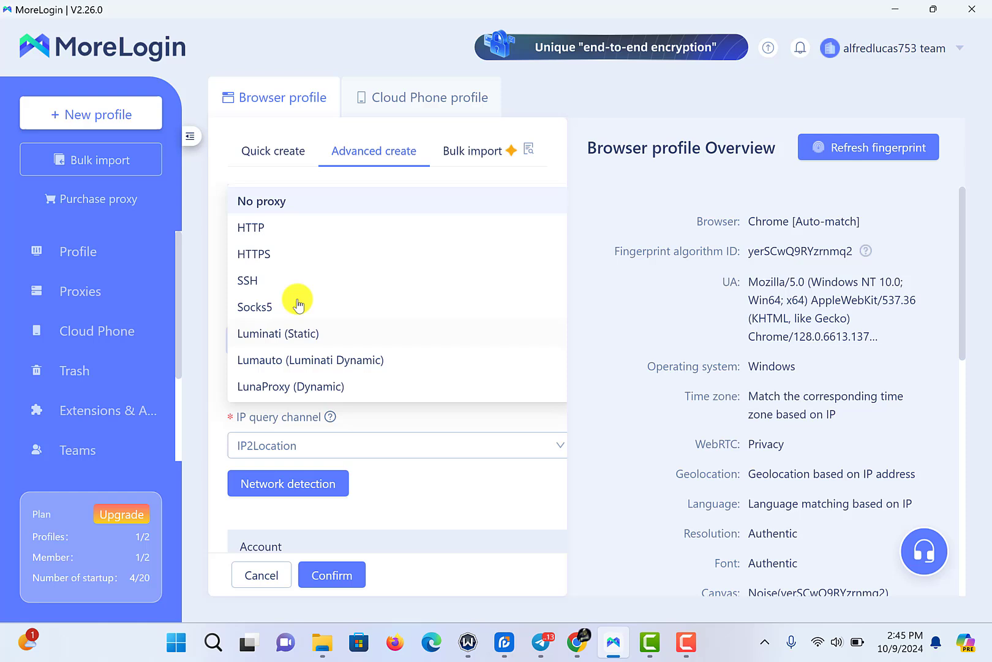
left_click(254, 318)
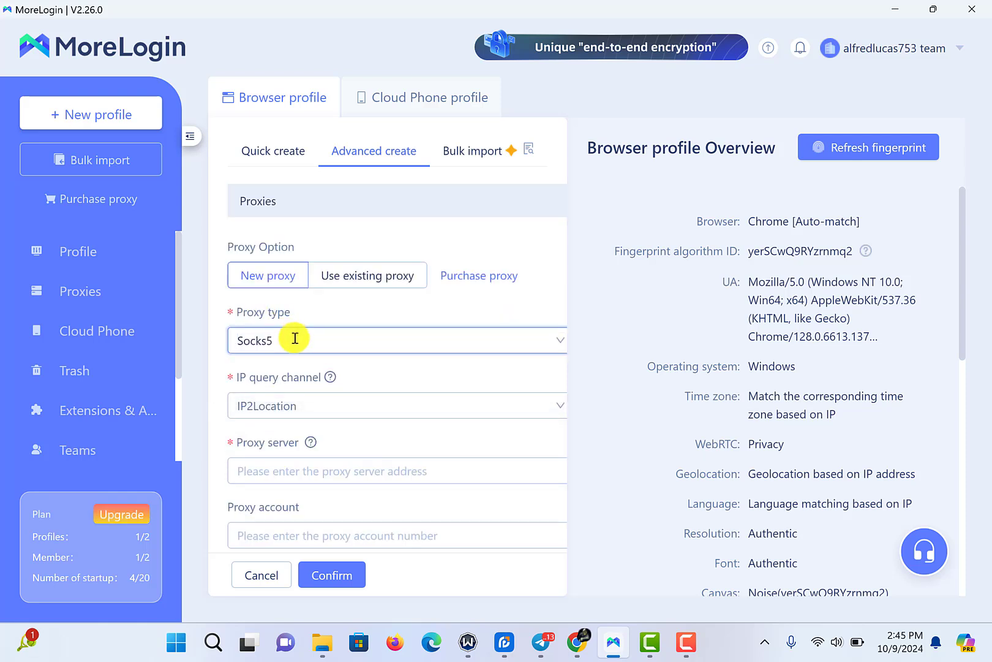
Keep IP2Location as the IP query channel.
scroll(354, 372, "down", 1)
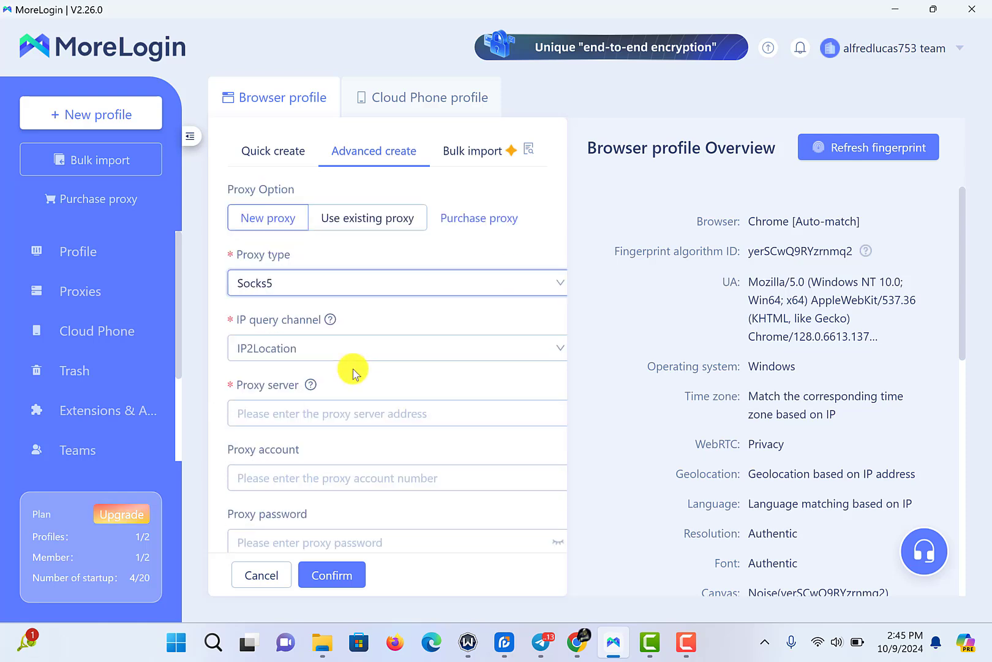
left_click(309, 324)
left_click(317, 325)
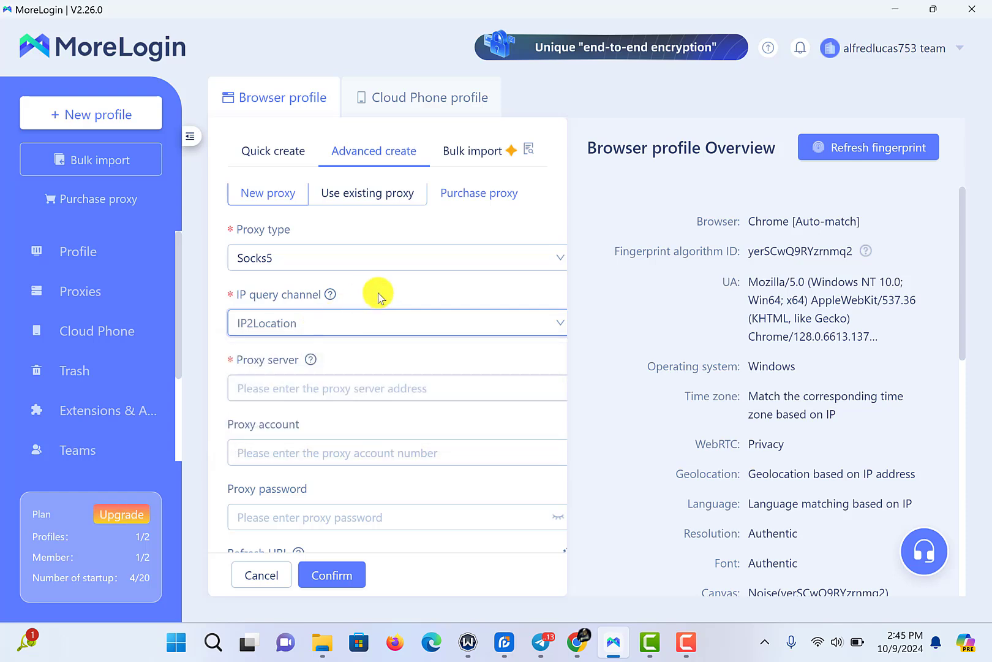
Paste the IPRoyal string into Proxy server, filling host 168.158.175.124, port 12324, account and password.
left_click(292, 392)
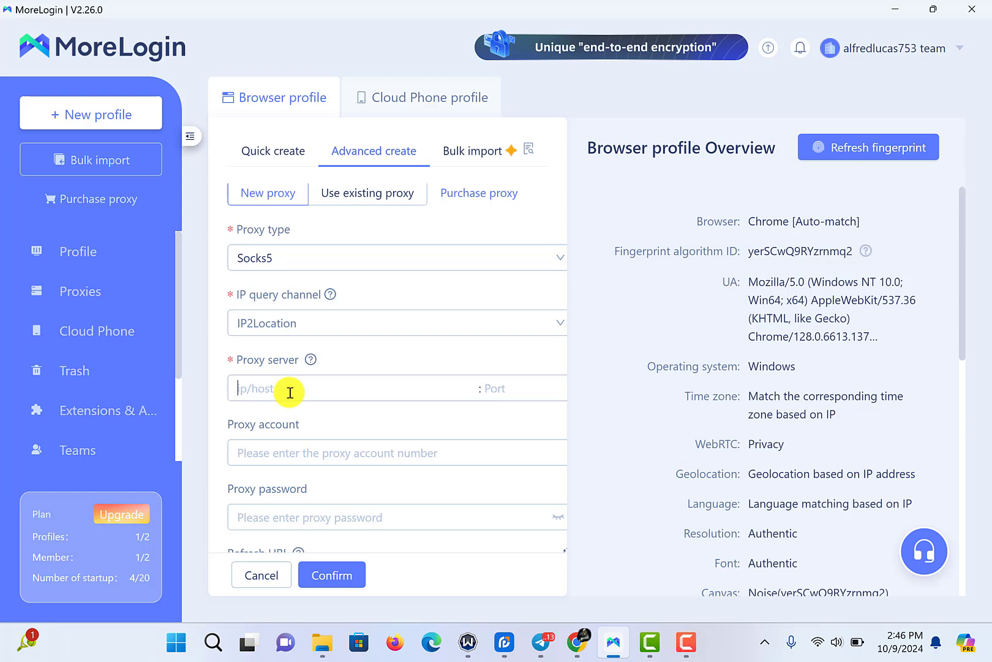
key("ctrl+v")
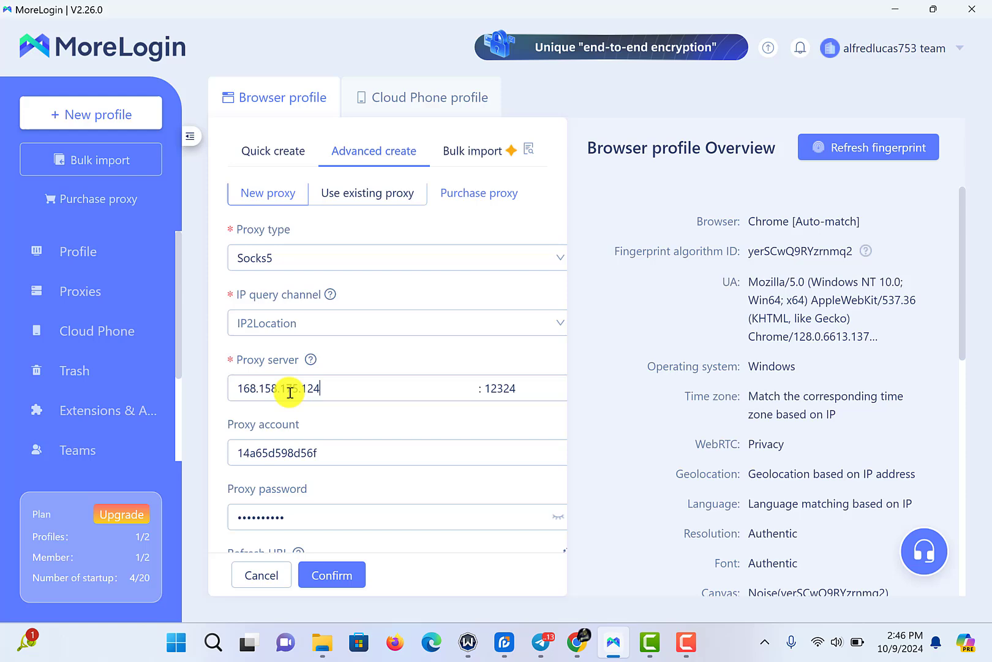
scroll(335, 398, "down", 2)
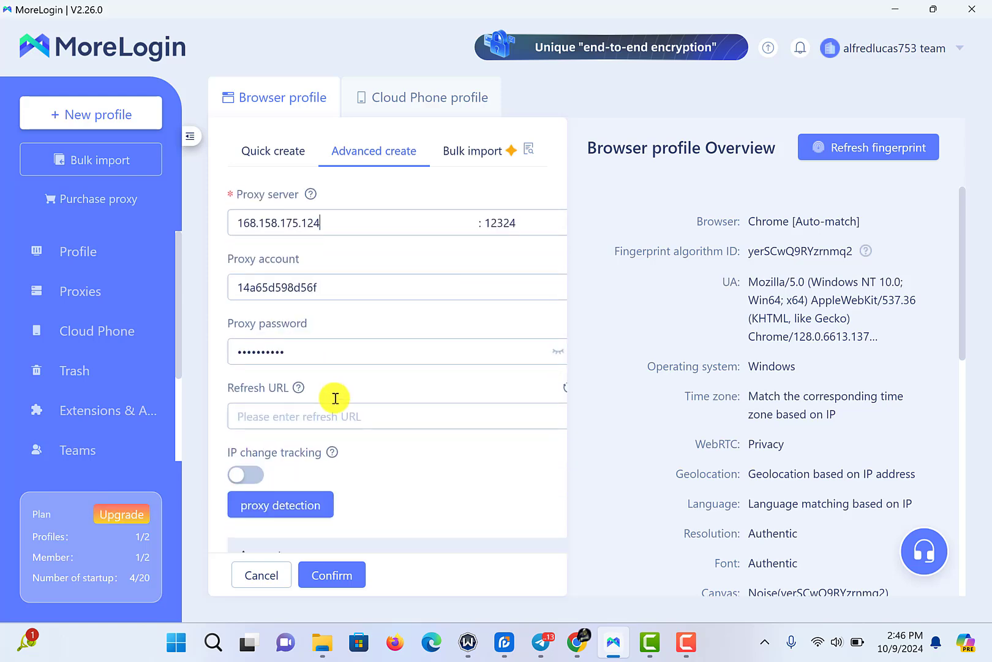
scroll(343, 372, "up", 1)
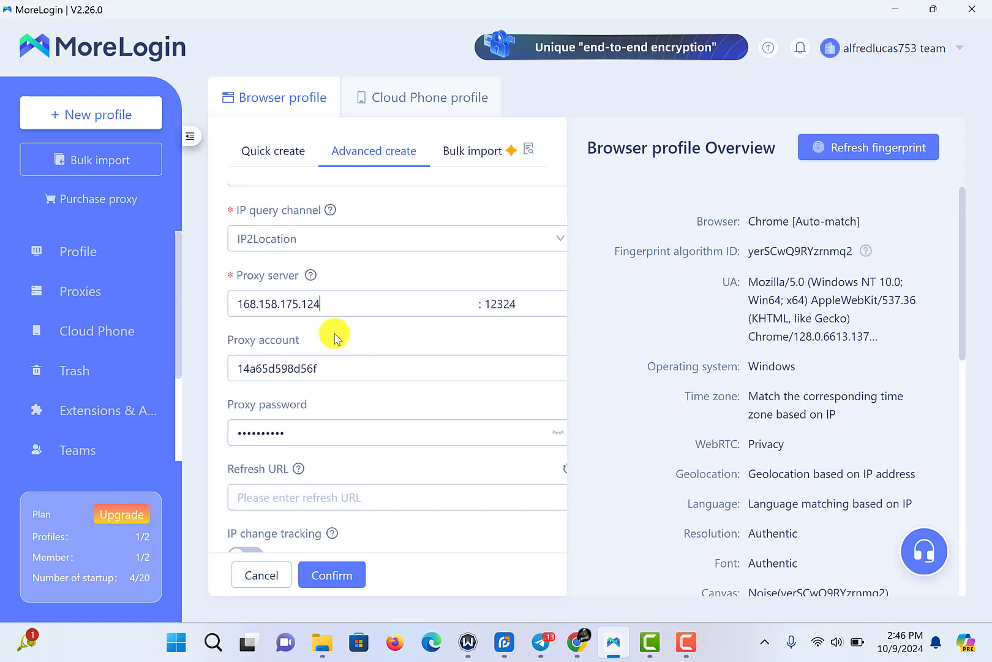
scroll(332, 333, "down", 1)
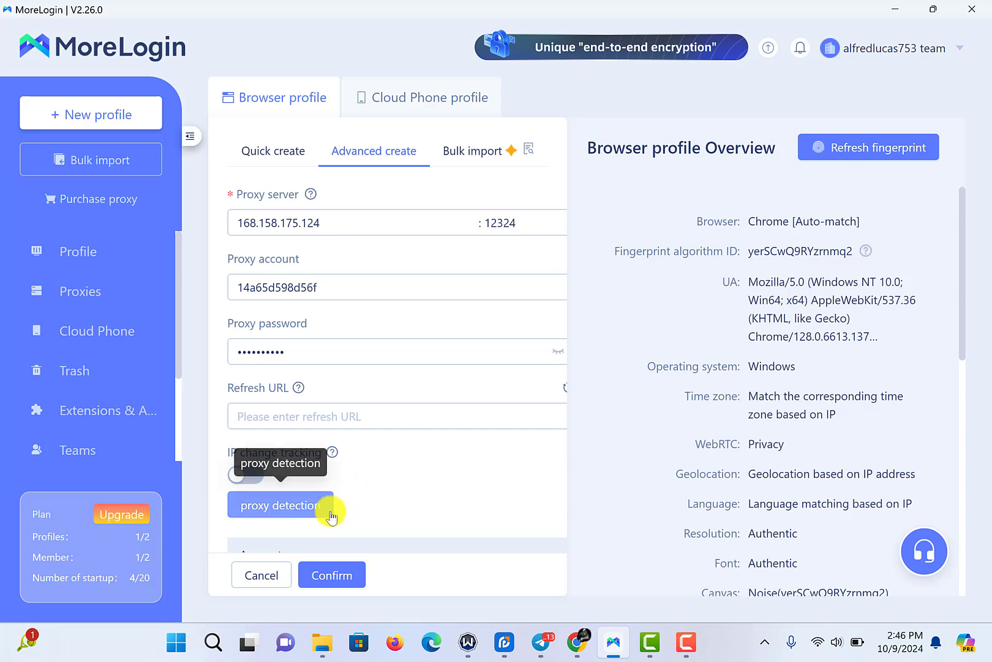
Confirm proxy detection passes with export IP 168.158.175.124 in Arizona, then save the profile.
left_click(310, 508)
left_click(306, 506)
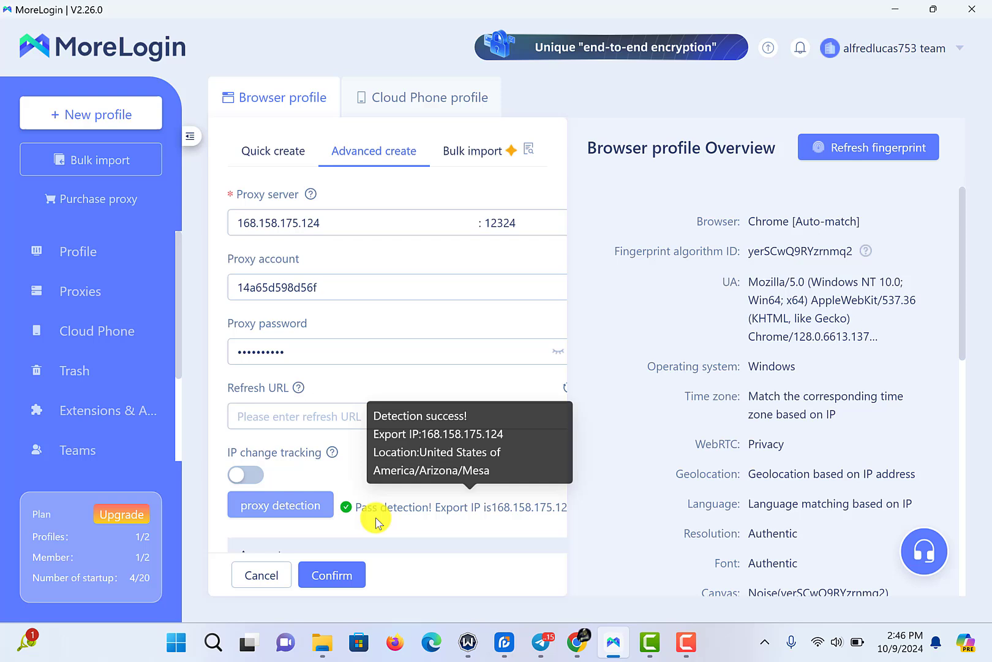
mouse_move(381, 512)
left_click_drag(380, 512, 567, 509)
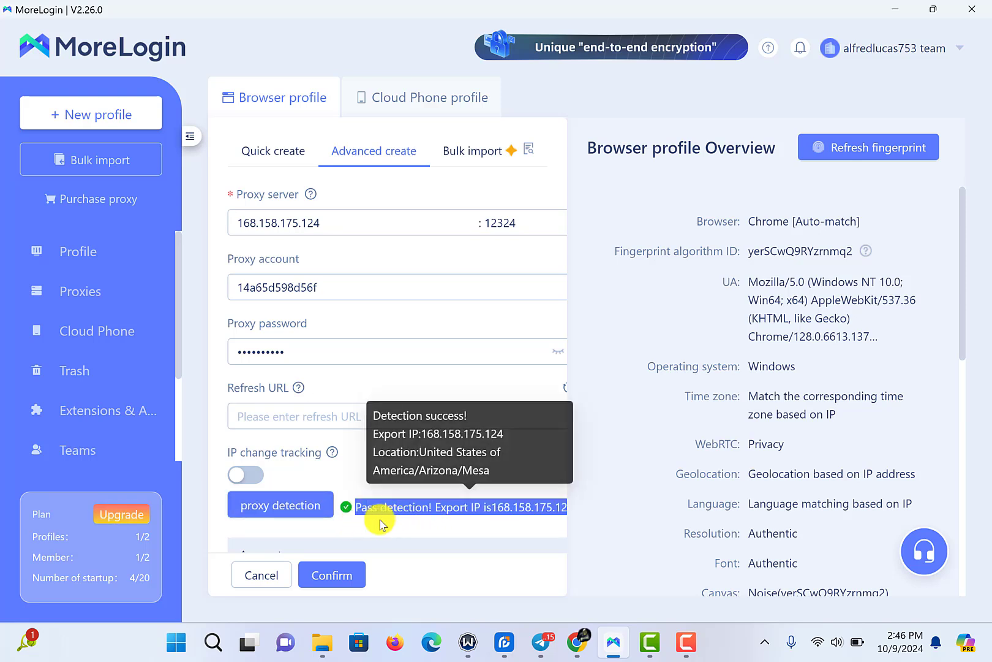
left_click(345, 517)
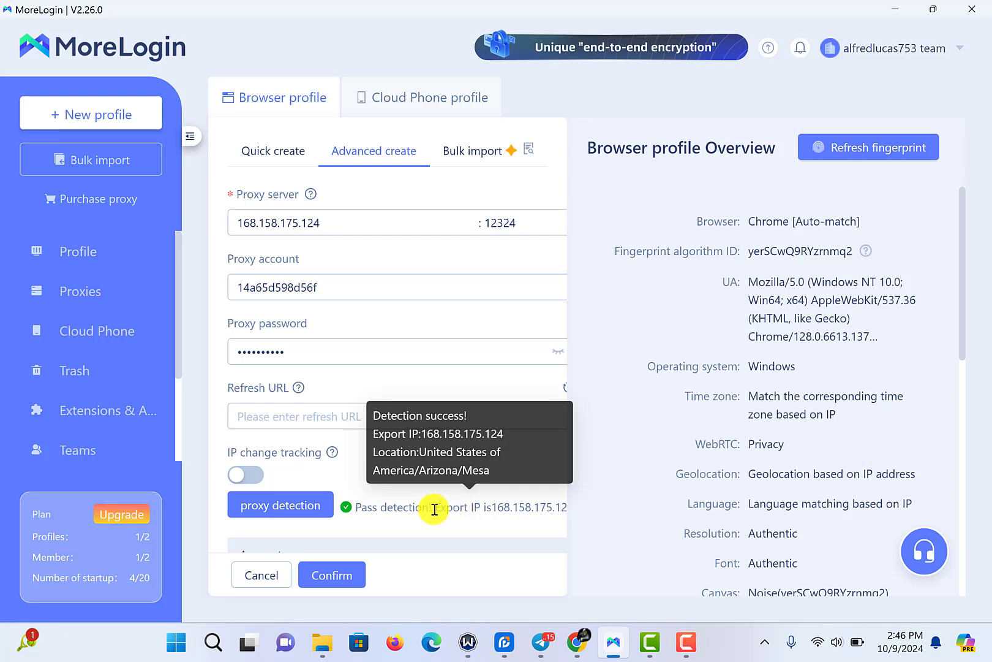
left_click(332, 578)
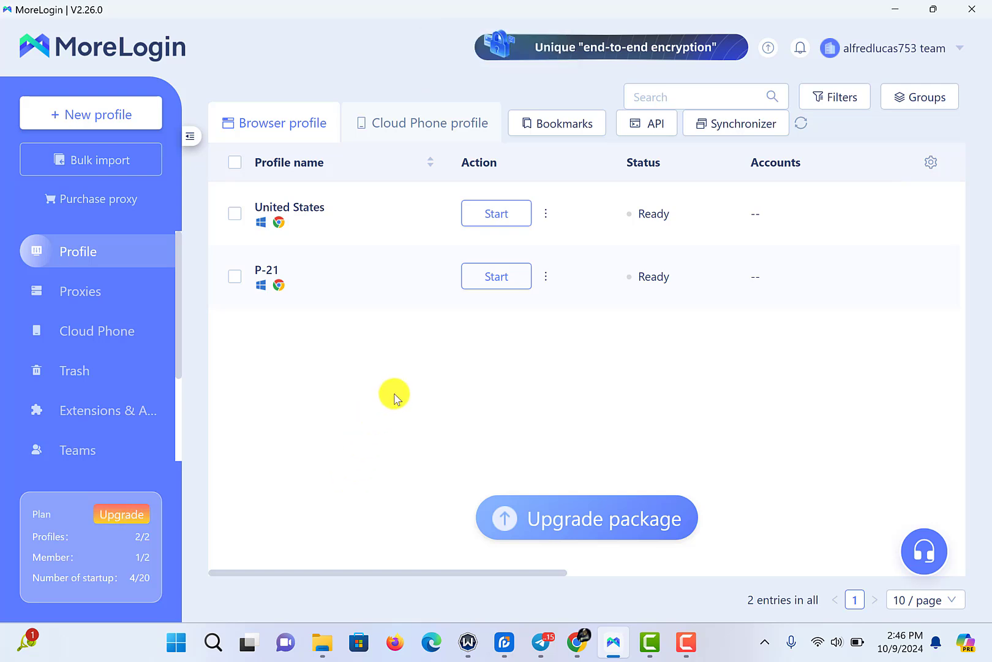
Start the United States profile from the profile list.
left_click(501, 219)
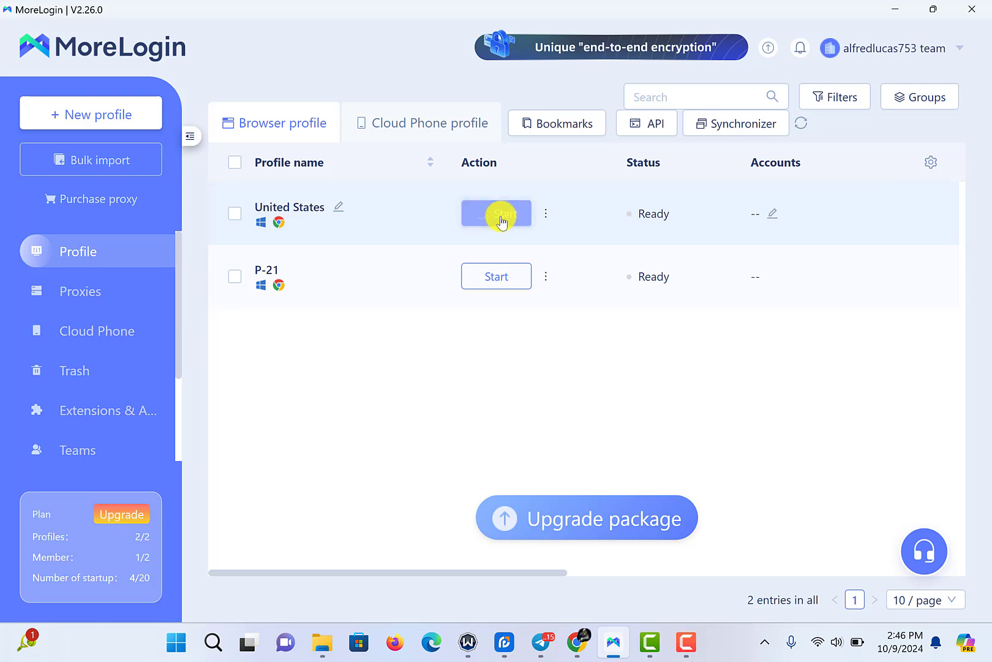